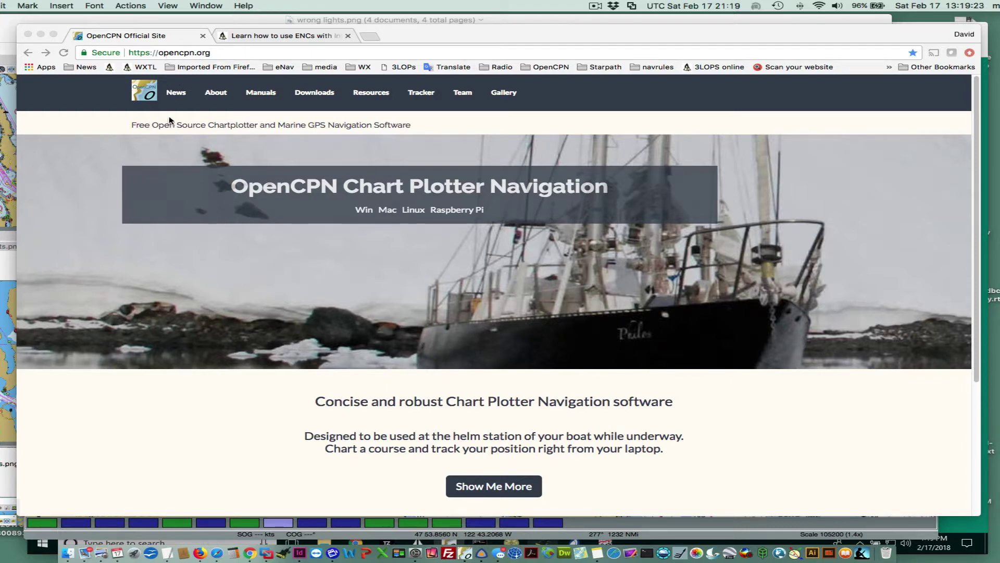
# Open the download page for the latest OpenCPN release from the OpenCPN website
pyautogui.click(307, 95)
pyautogui.click(308, 93)
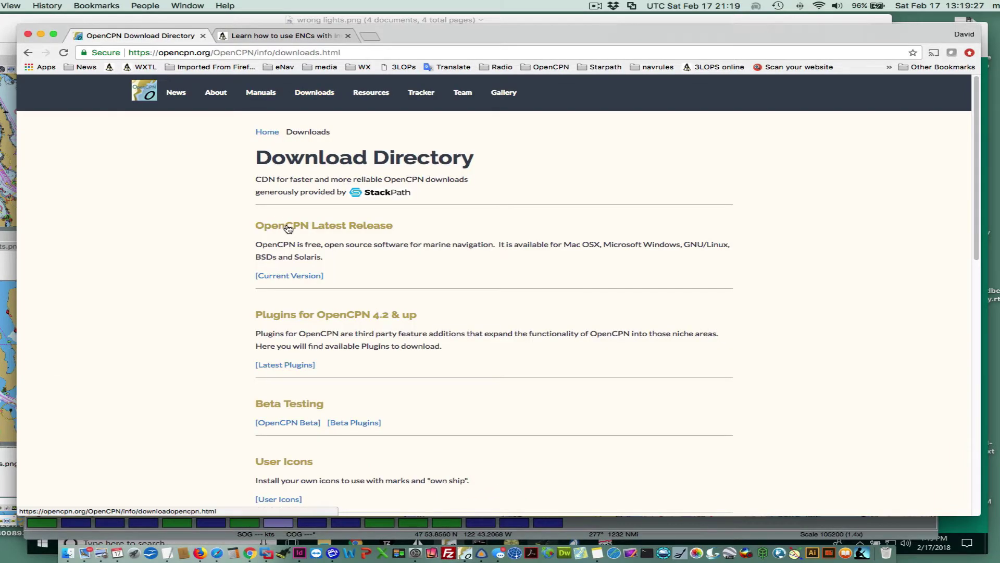
pyautogui.click(284, 231)
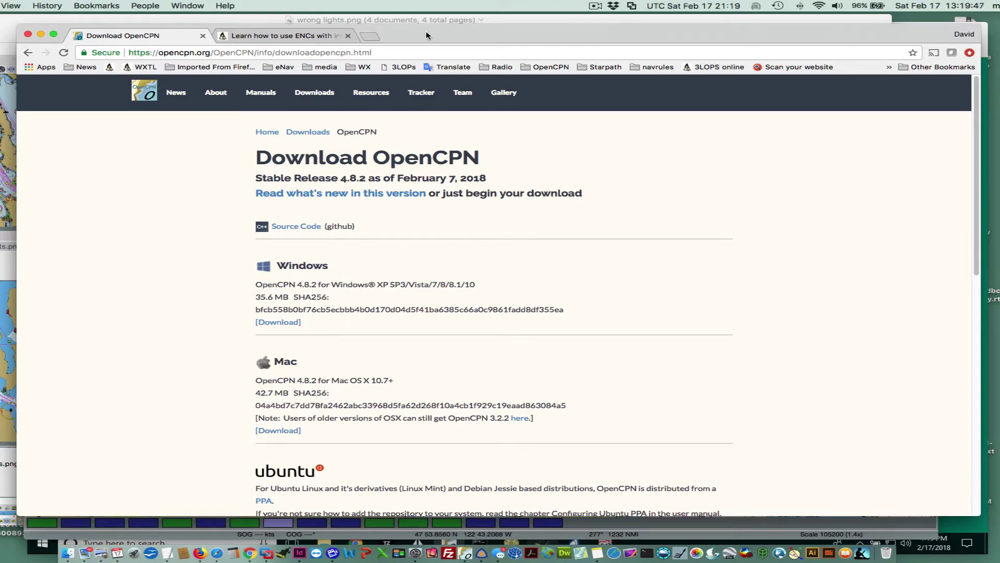
# Look at the page on learning to use ENCs, return to the download page and clear the browser away from the chart window
pyautogui.click(293, 36)
pyautogui.click(172, 37)
pyautogui.doubleClick(422, 34)
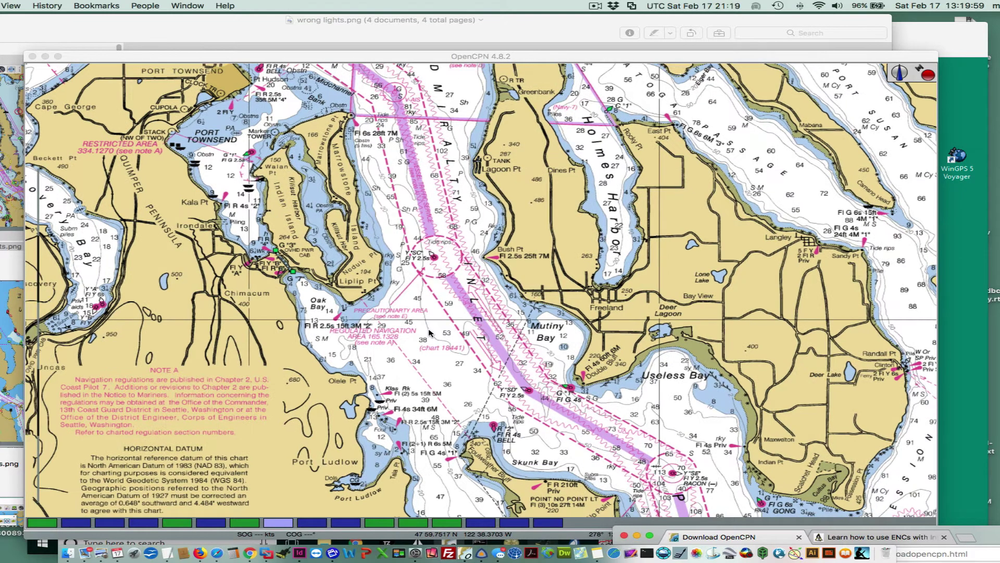
# Switch to OpenCPN and change the Admiralty Inlet display from the raster chart to the vector chart
pyautogui.scroll(3, 429, 332)
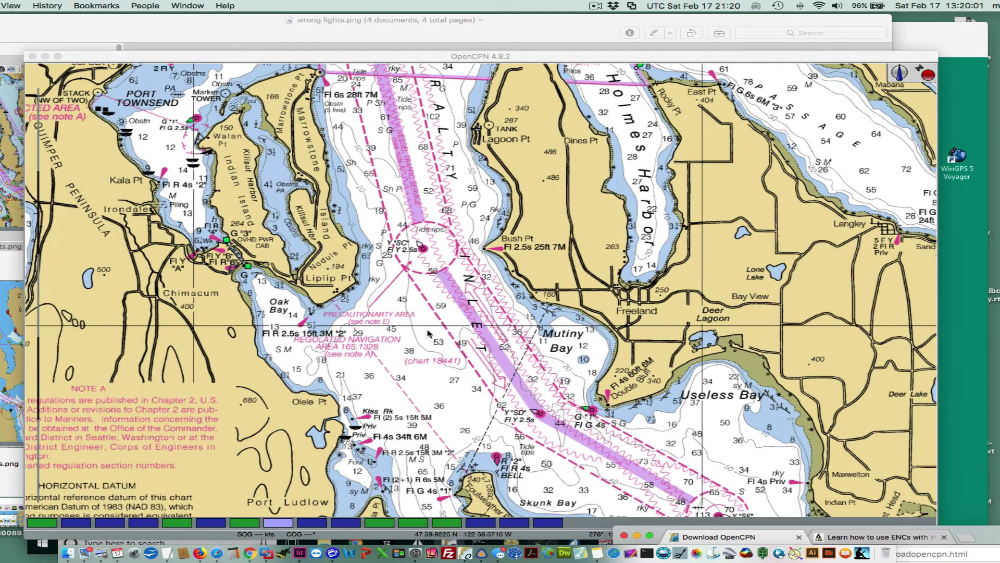
pyautogui.scroll(-2, 427, 333)
pyautogui.click(430, 333)
pyautogui.scroll(2, 433, 328)
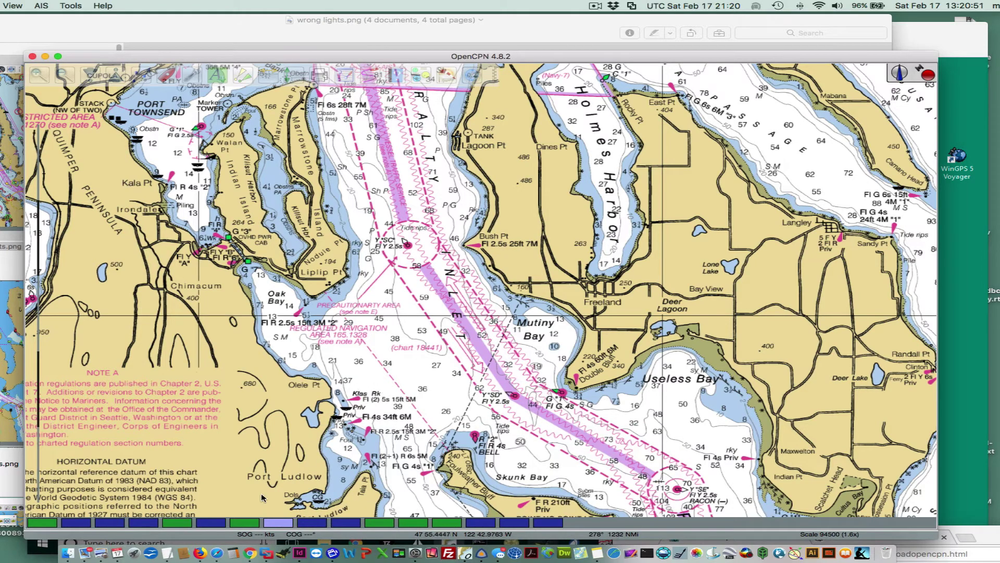
pyautogui.click(251, 522)
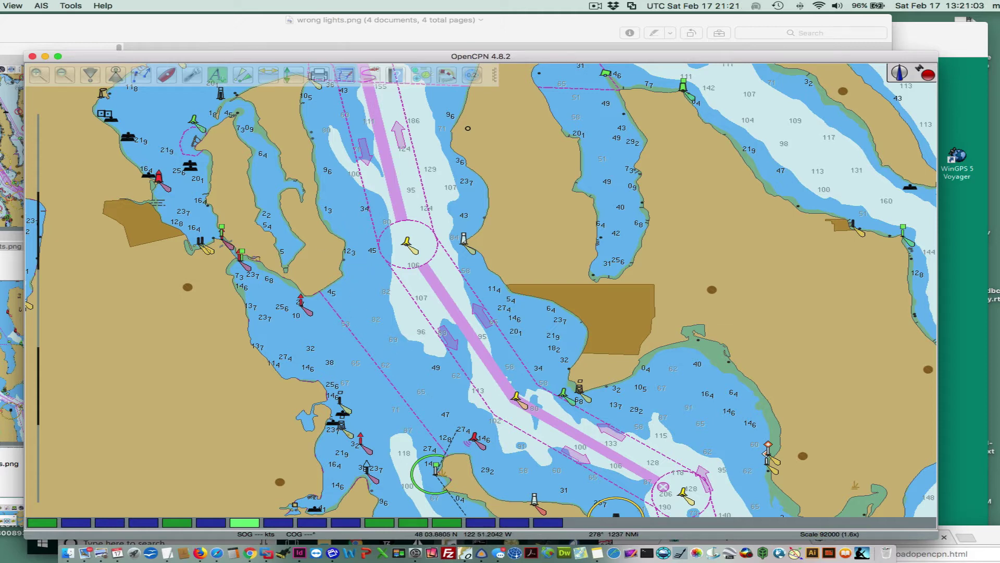
# Compare the chart light symbols in the images wrong lights.png and right lights.png
pyautogui.press('super+Tab')
pyautogui.press('Down')
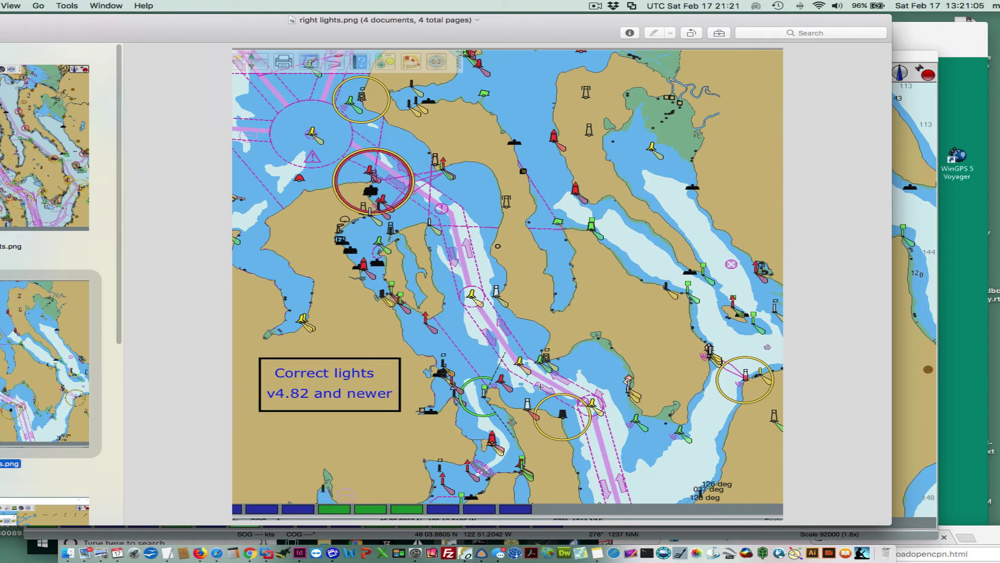
pyautogui.press('Up')
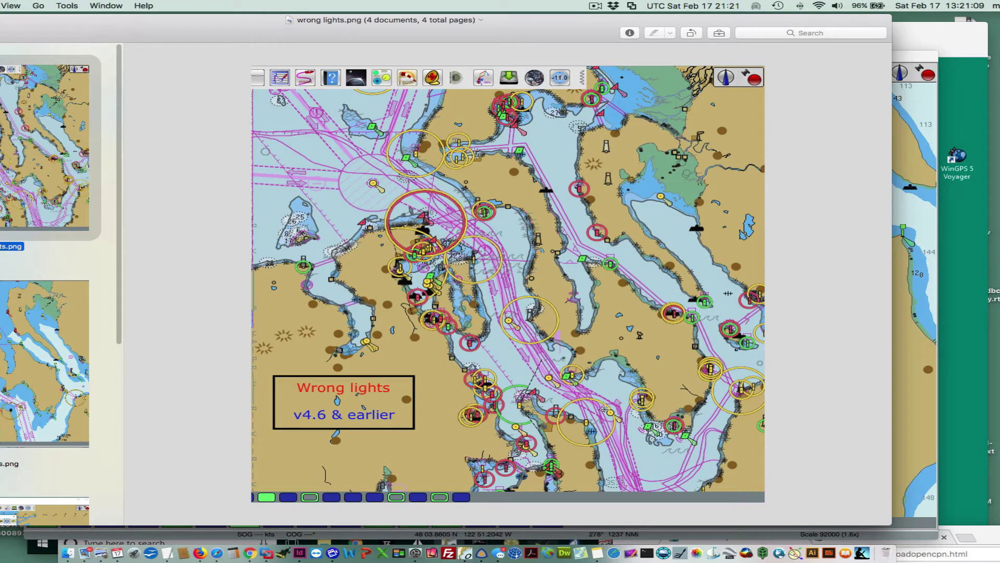
pyautogui.press('Down')
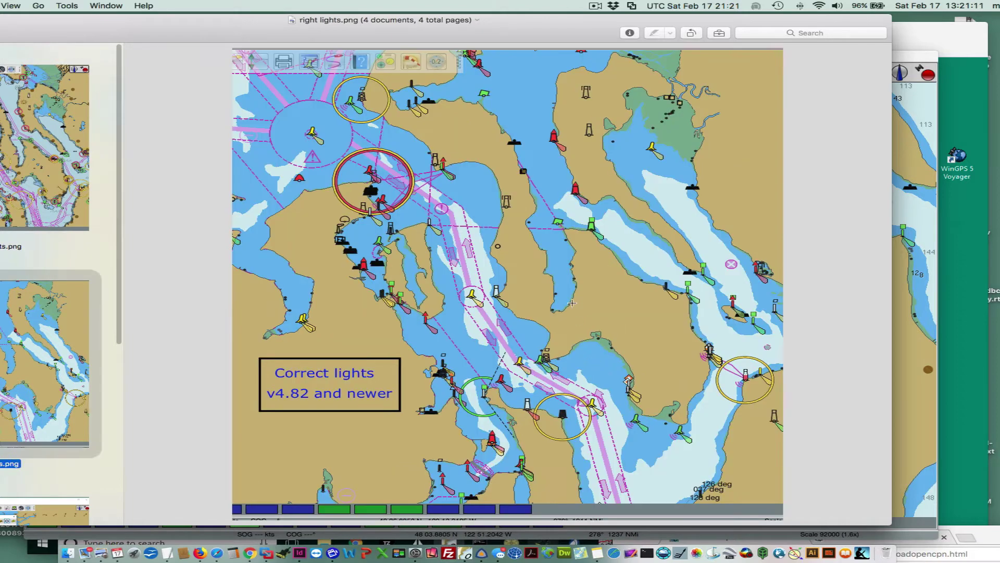
pyautogui.press('Up')
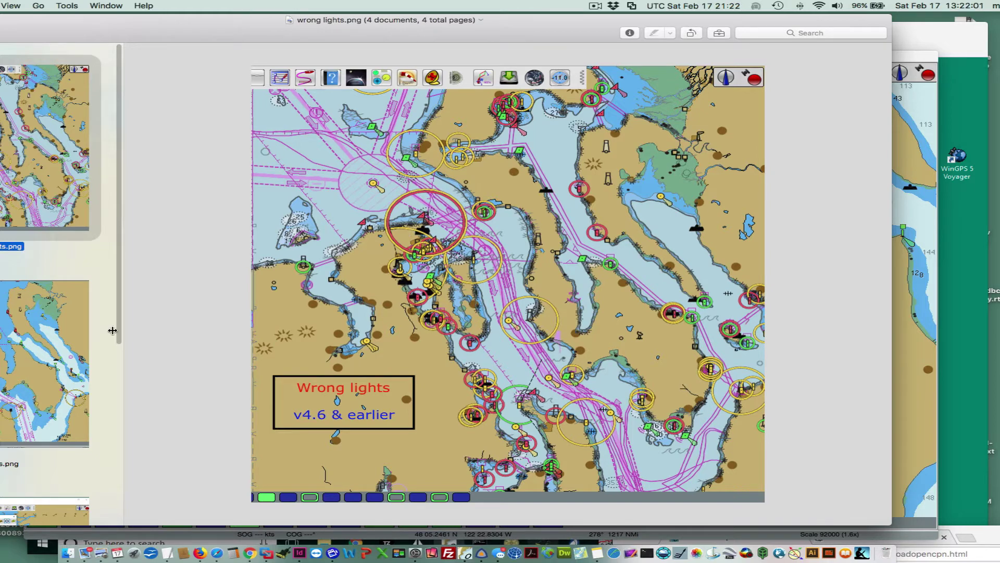
pyautogui.click(42, 312)
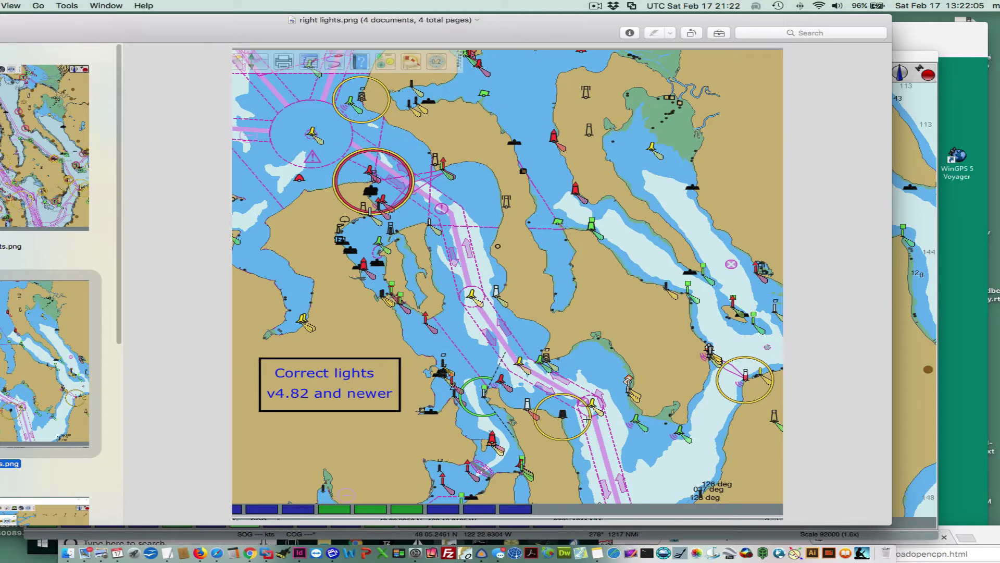
pyautogui.press('Down')
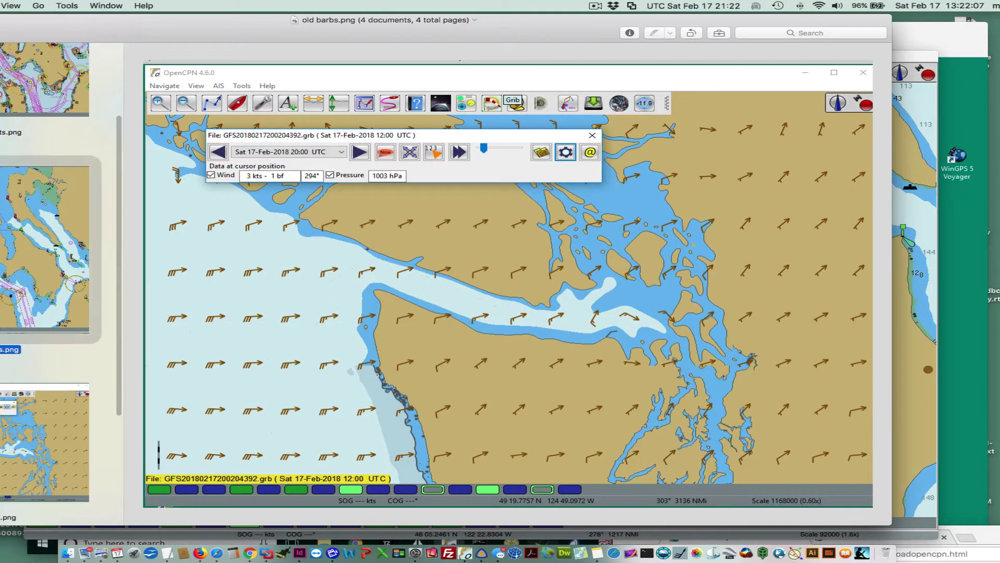
pyautogui.press('Up')
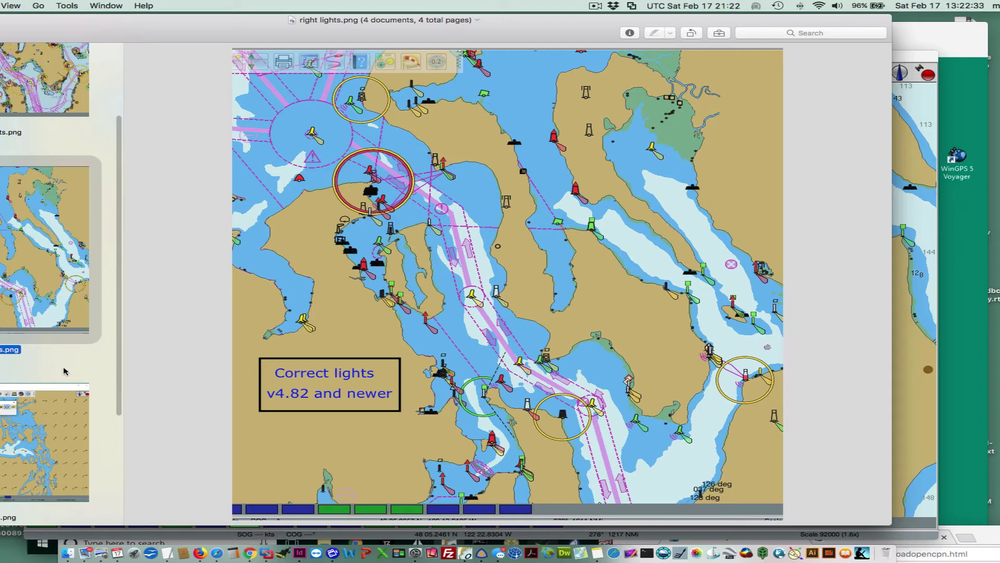
# Compare the wind barb drawing in the images old barbs.png and new barbs.png
pyautogui.scroll(-1, 23, 440)
pyautogui.click(23, 440)
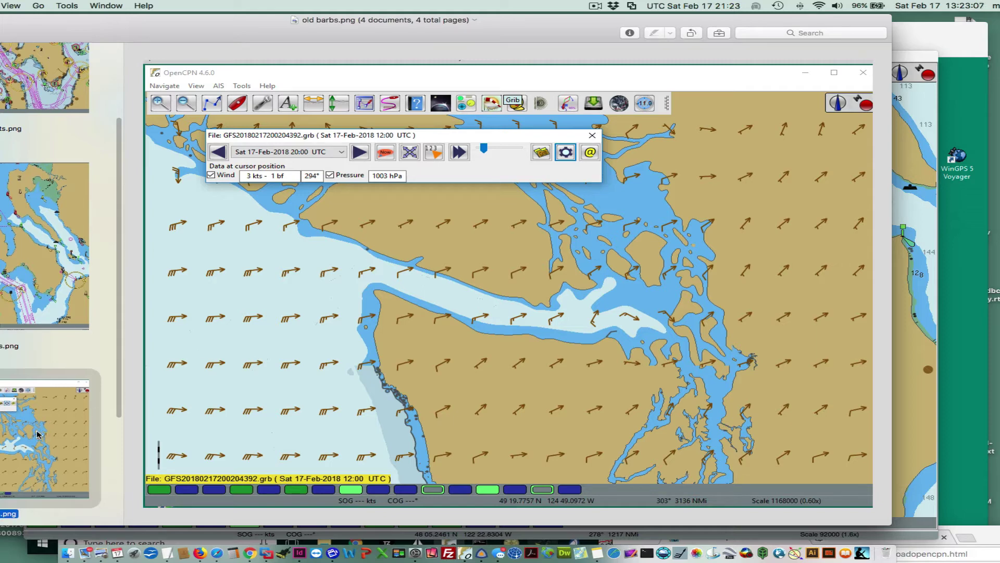
pyautogui.scroll(-3, 39, 438)
pyautogui.click(22, 499)
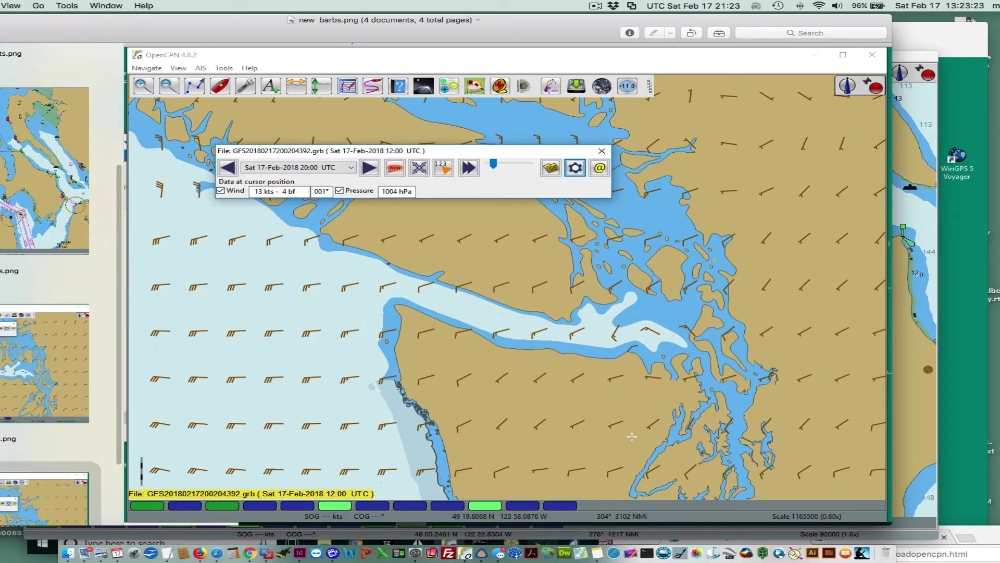
pyautogui.press('Up')
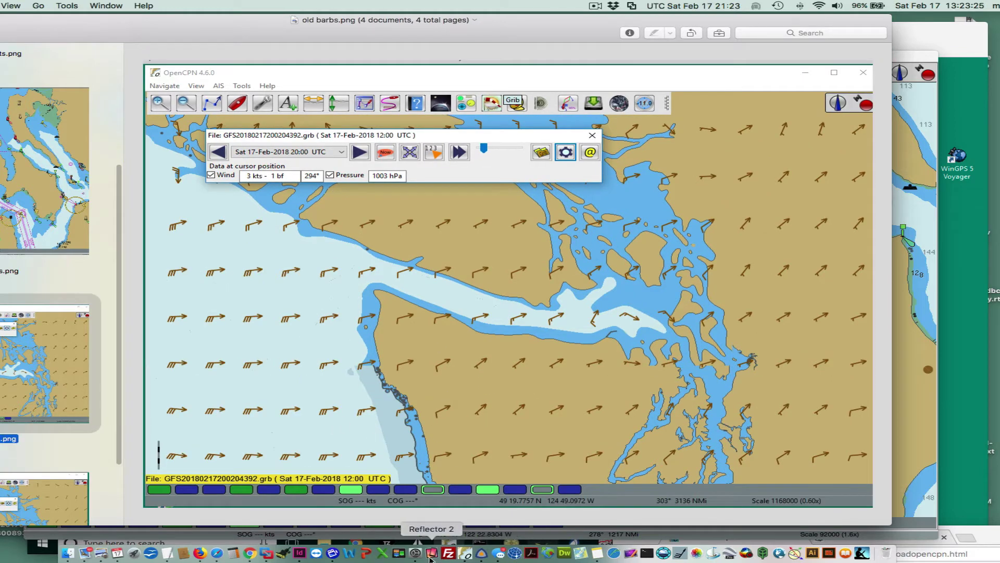
# Switch to OpenCPN in the Windows 10 virtual machine and close the GRIB weather display
pyautogui.click(465, 555)
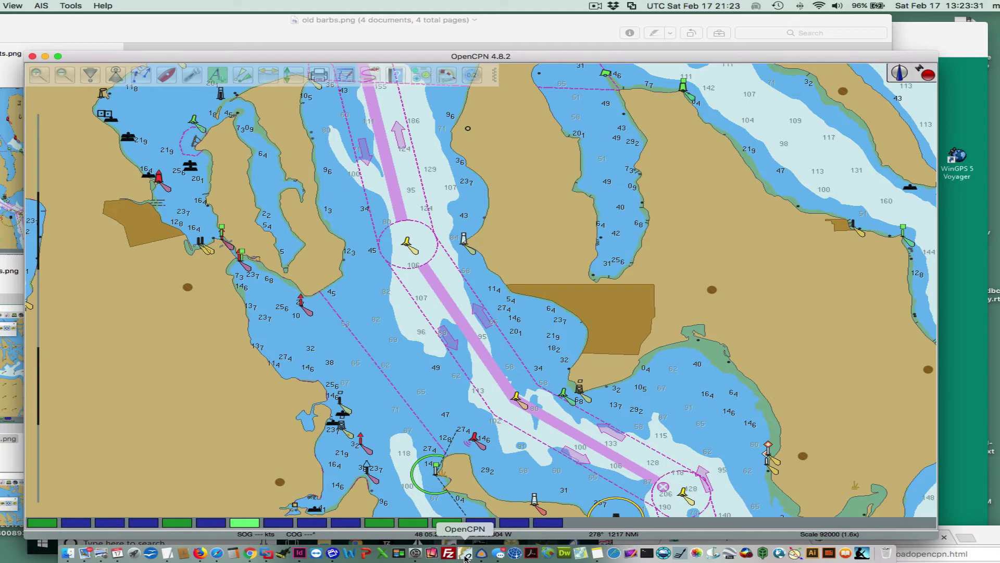
pyautogui.click(266, 555)
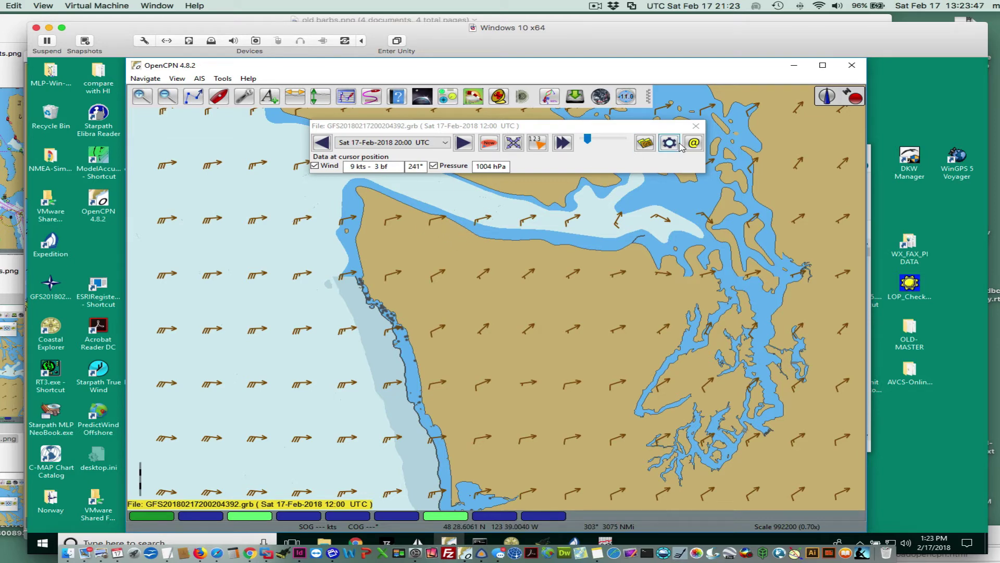
pyautogui.click(698, 124)
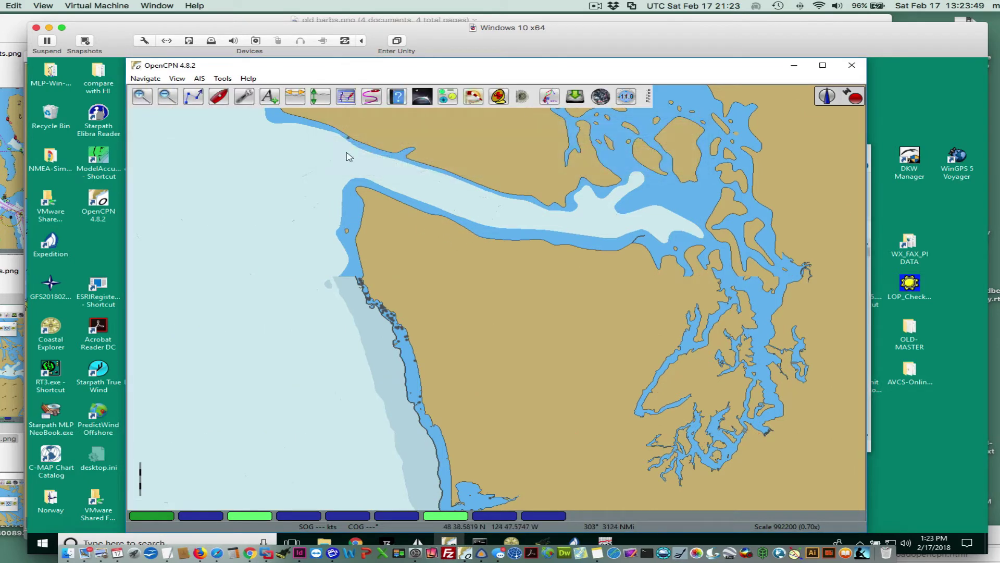
# Show the GRIB plugin's details in the options, then widen and reposition the options dialog
pyautogui.click(244, 98)
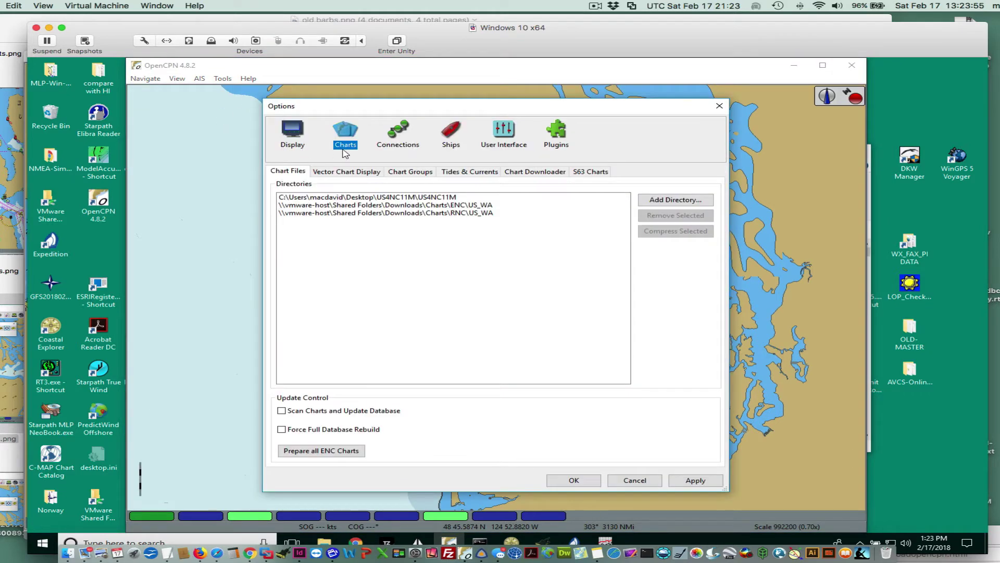
pyautogui.click(557, 147)
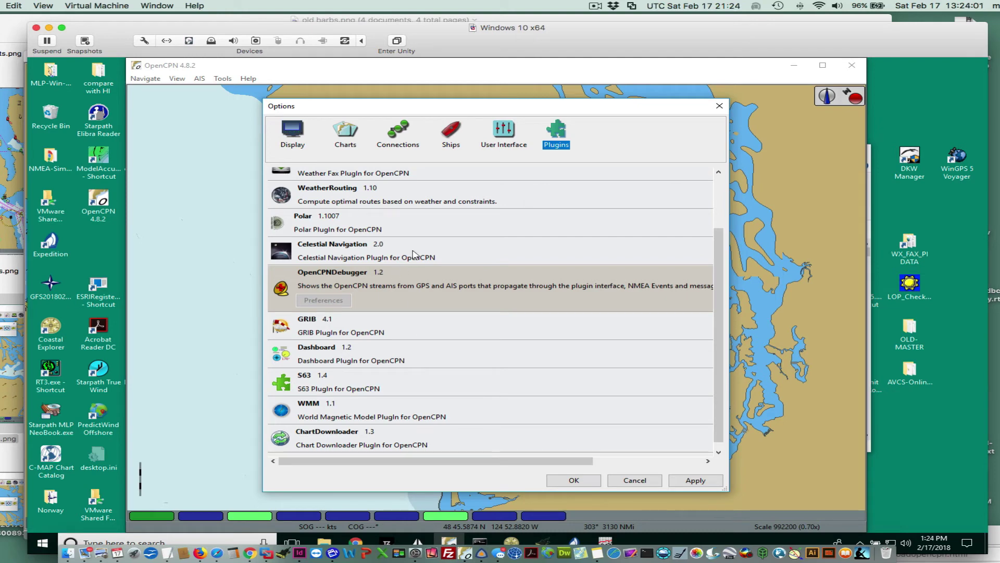
pyautogui.click(366, 333)
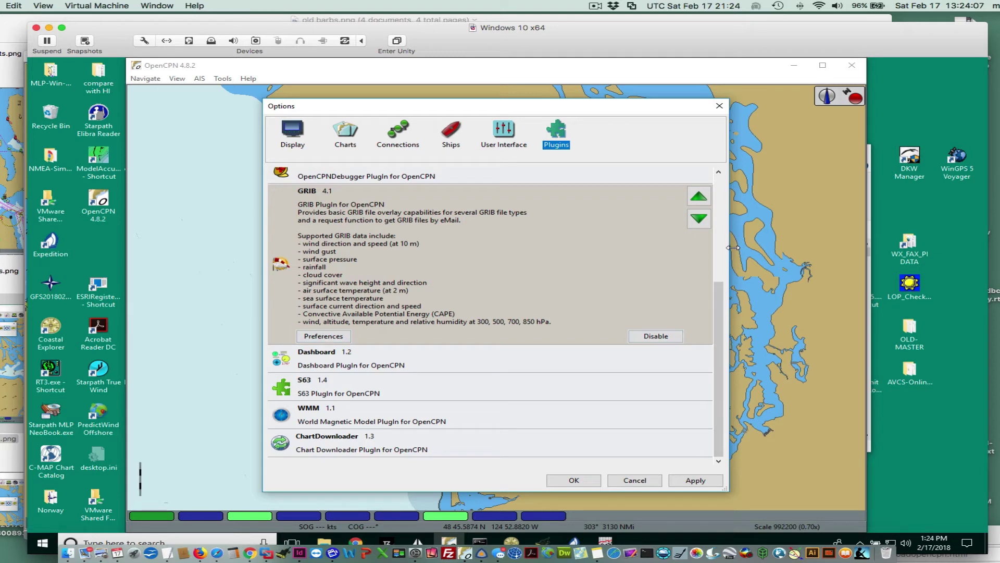
pyautogui.moveTo(787, 250); pyautogui.dragTo(804, 276)
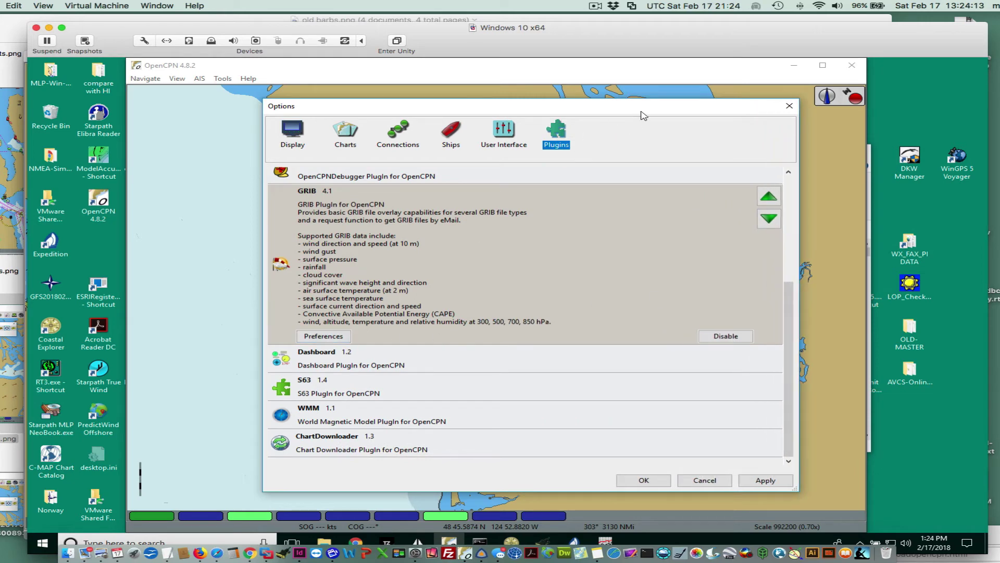
pyautogui.moveTo(644, 111); pyautogui.dragTo(612, 108)
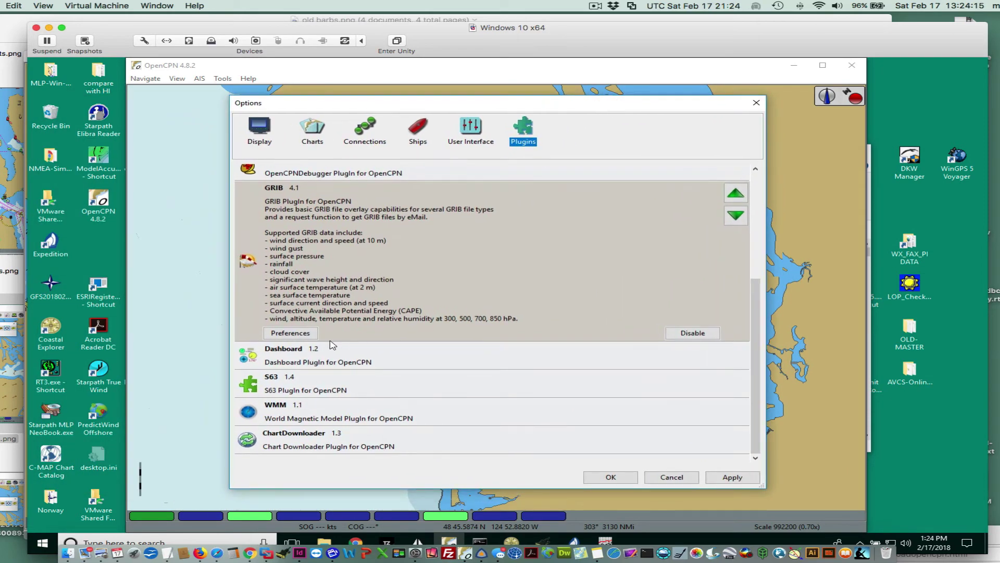
# Turn off Draw Barbed Arrows Head in the GRIB preferences, apply the options and display the GRIB wind overlay again
pyautogui.click(289, 334)
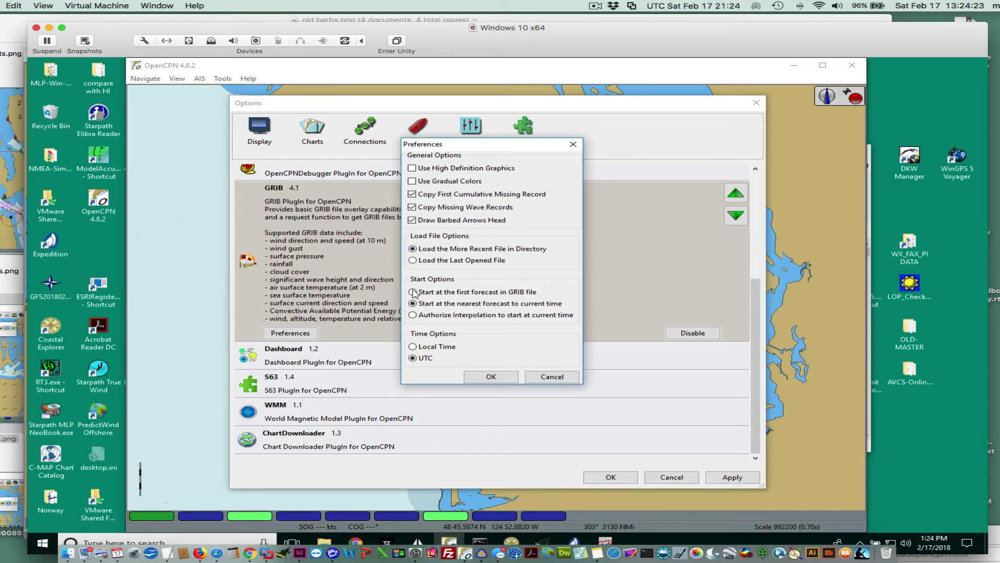
pyautogui.click(412, 220)
pyautogui.click(491, 376)
pyautogui.click(737, 482)
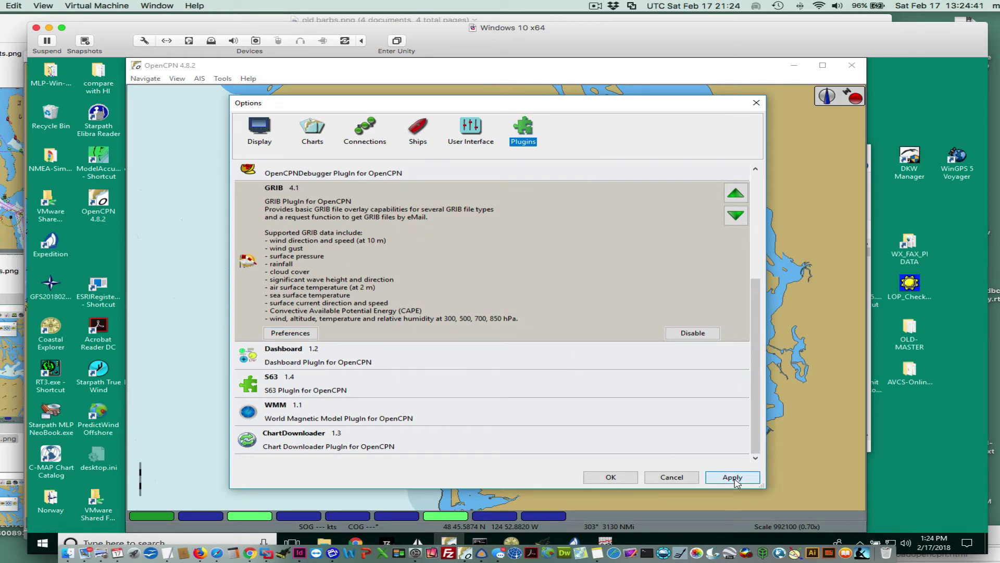
pyautogui.click(737, 483)
pyautogui.click(624, 479)
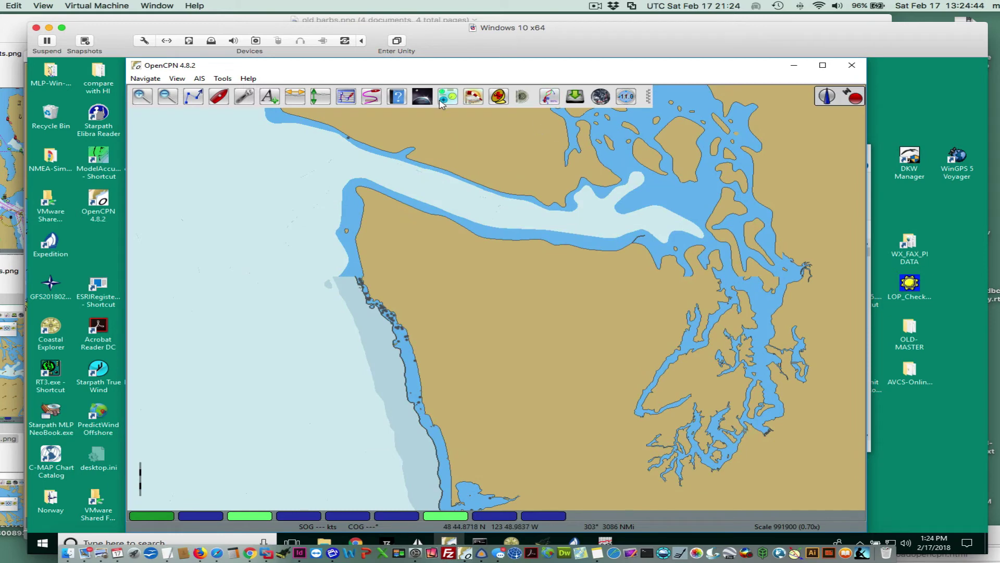
pyautogui.click(473, 96)
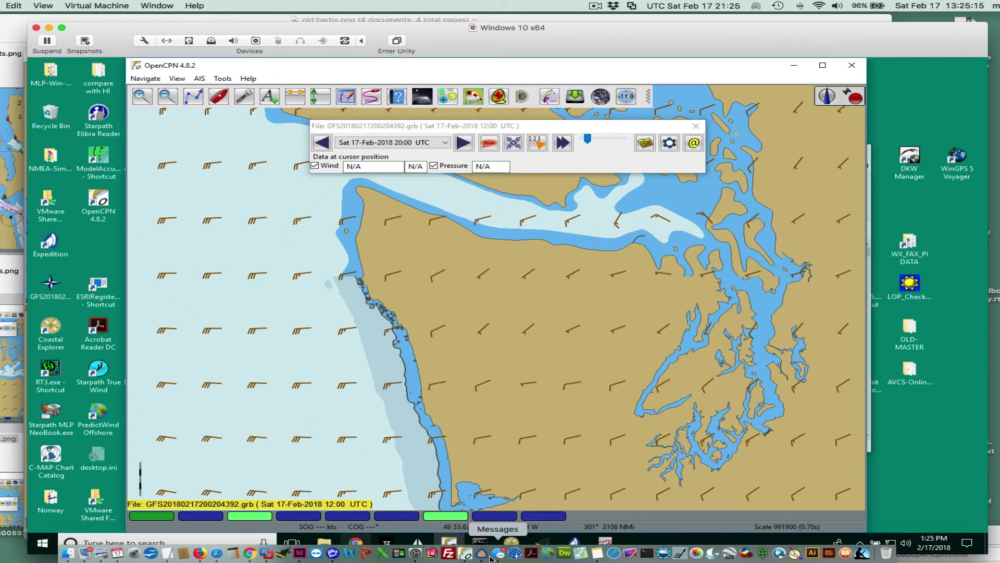
# Return to OpenCPN on the Mac and display the 1:150000 Puget Sound raster chart around Admiralty Inlet
pyautogui.click(466, 557)
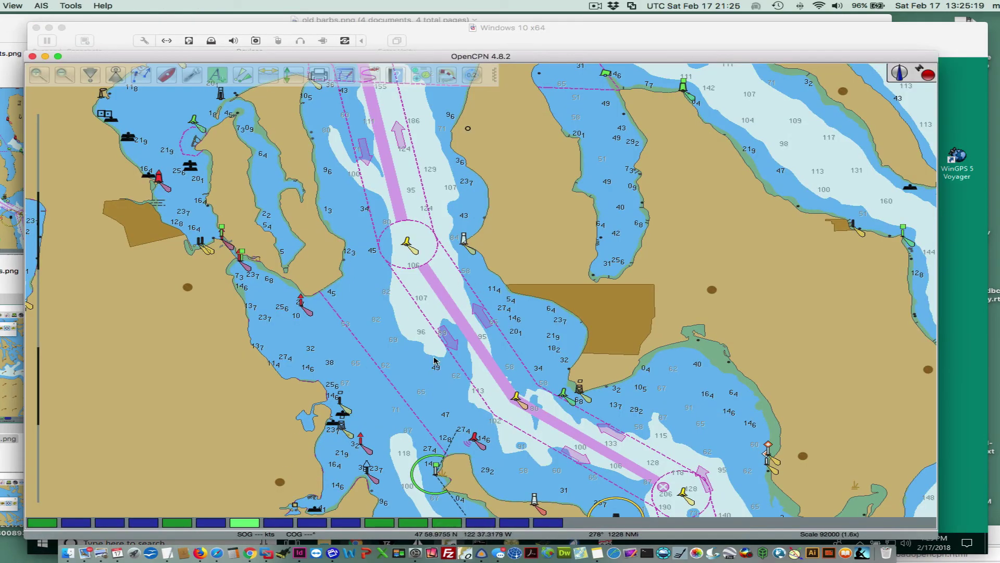
pyautogui.scroll(-3, 434, 360)
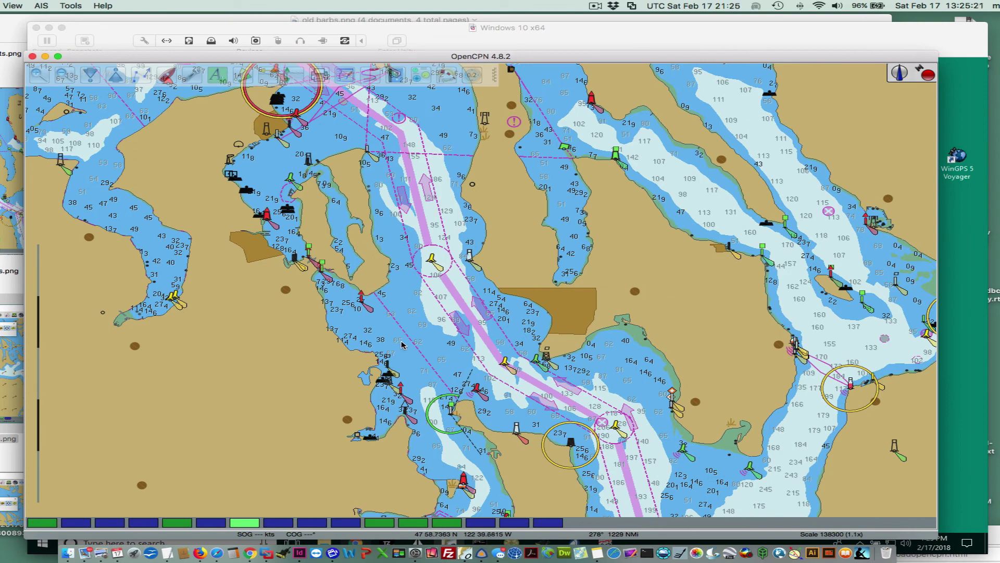
pyautogui.moveTo(402, 344); pyautogui.dragTo(389, 289)
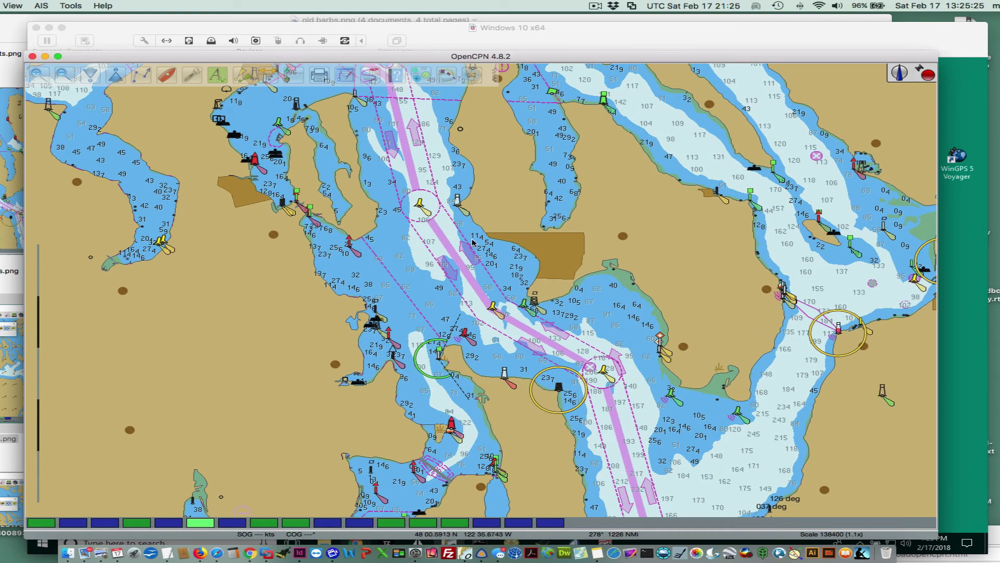
pyautogui.click(242, 516)
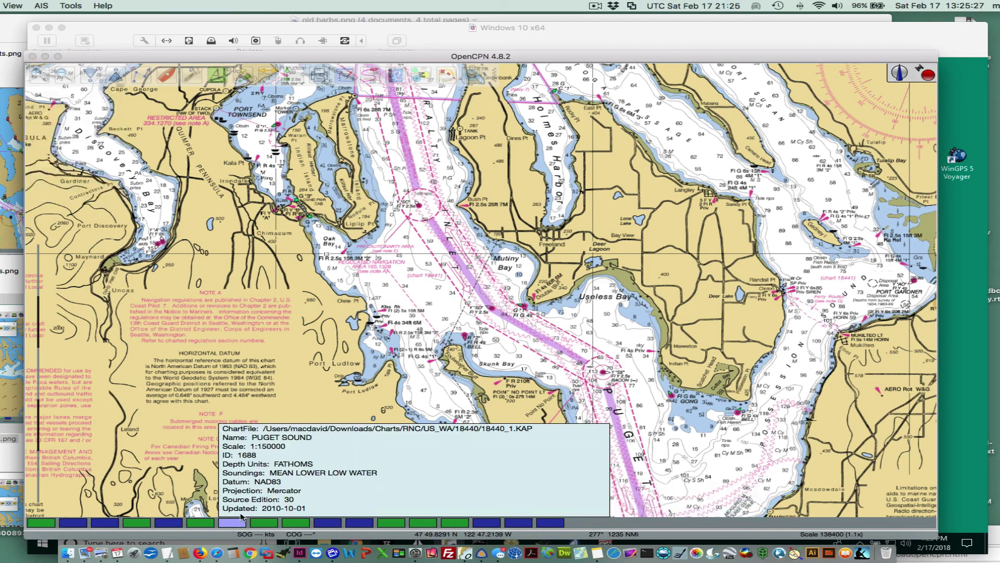
pyautogui.scroll(5, 557, 348)
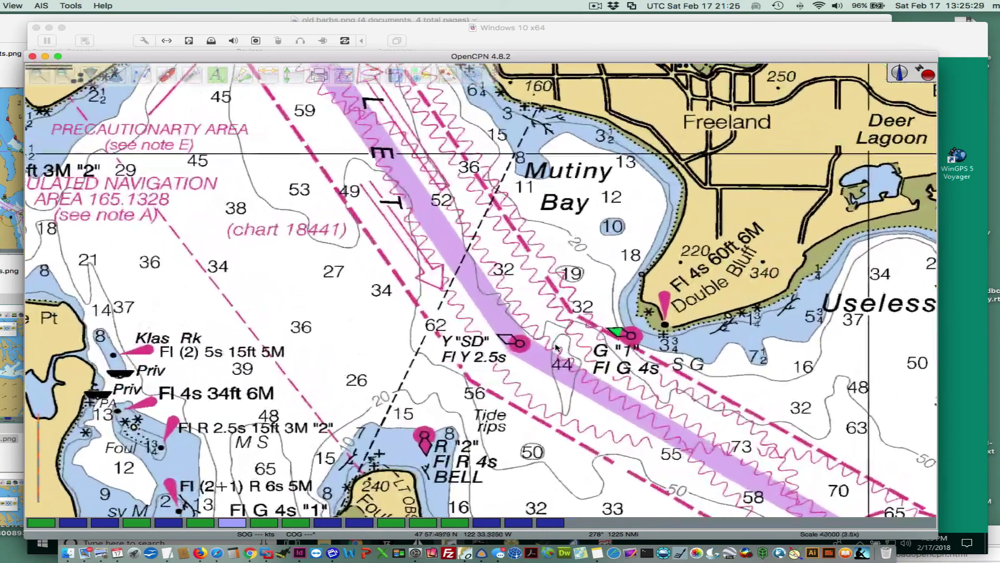
pyautogui.scroll(-5, 557, 349)
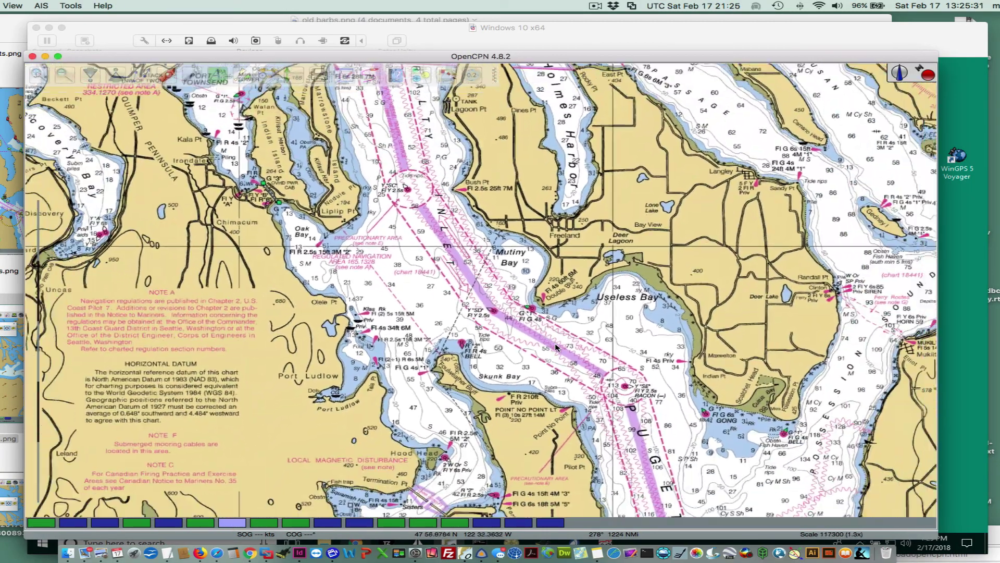
pyautogui.scroll(-1, 557, 348)
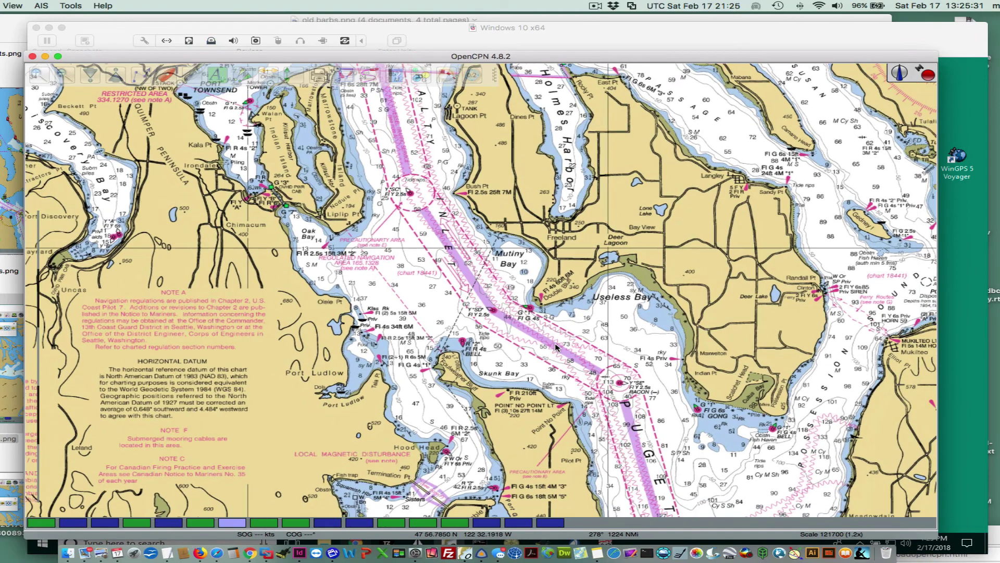
# Replace the raster chart with the vector chart of the same Puget Sound area at a scale of about 1:118200
pyautogui.click(282, 523)
pyautogui.click(193, 522)
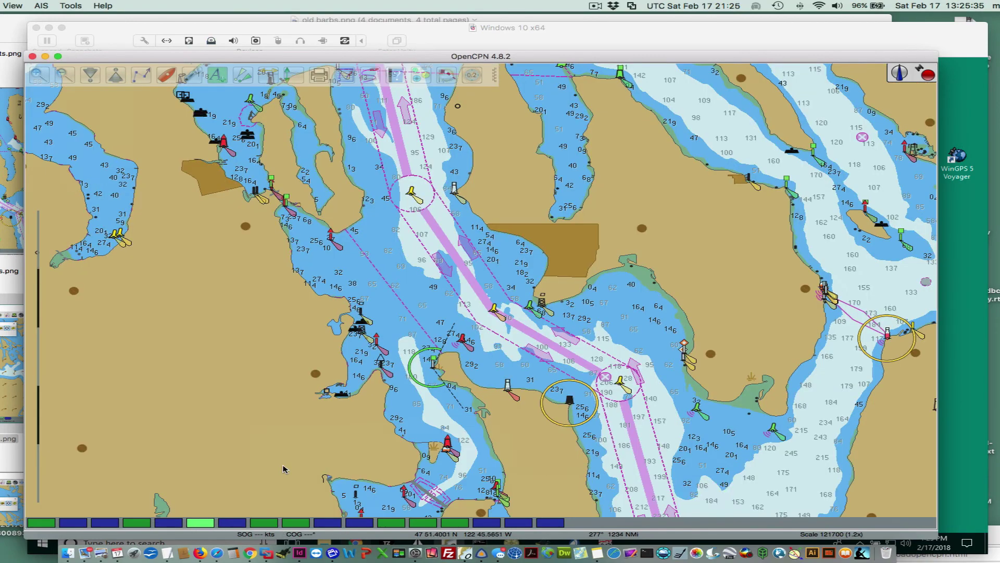
pyautogui.scroll(2, 465, 301)
pyautogui.scroll(-3, 465, 301)
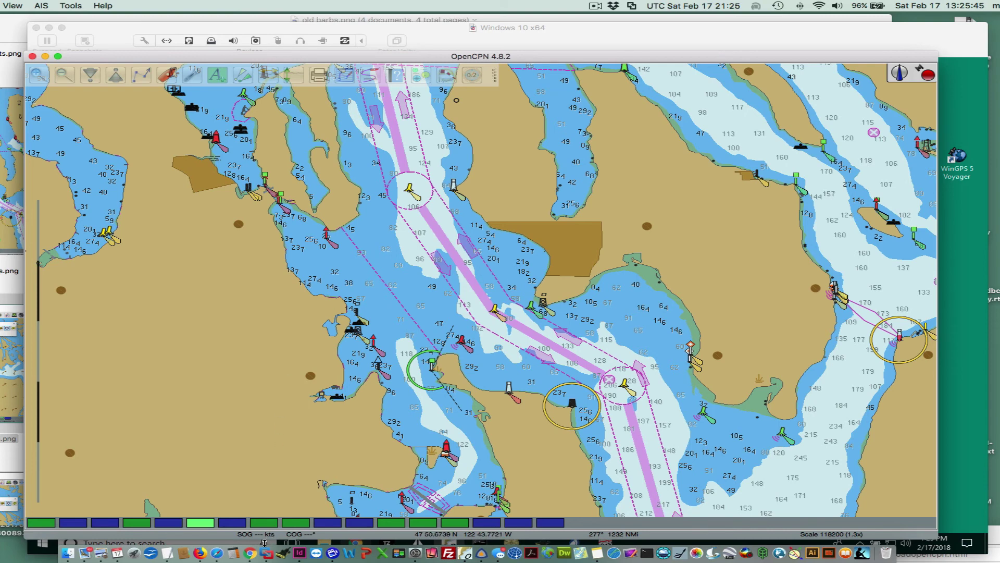
# Switch to Google Chrome, bring its window fully into view and look over the Starpath page for the book Introduction to Electronic Chart Navigation
pyautogui.click(250, 553)
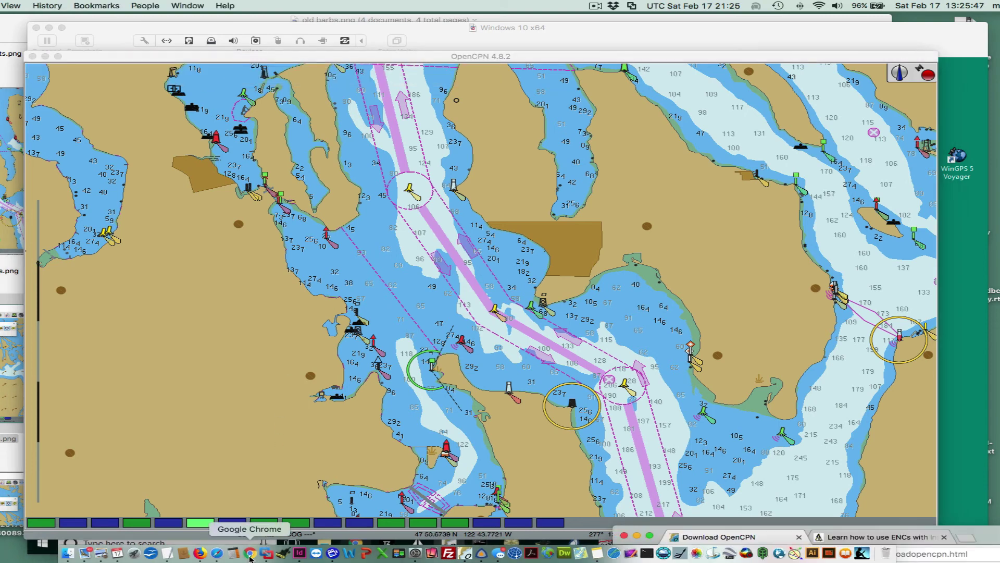
pyautogui.click(649, 535)
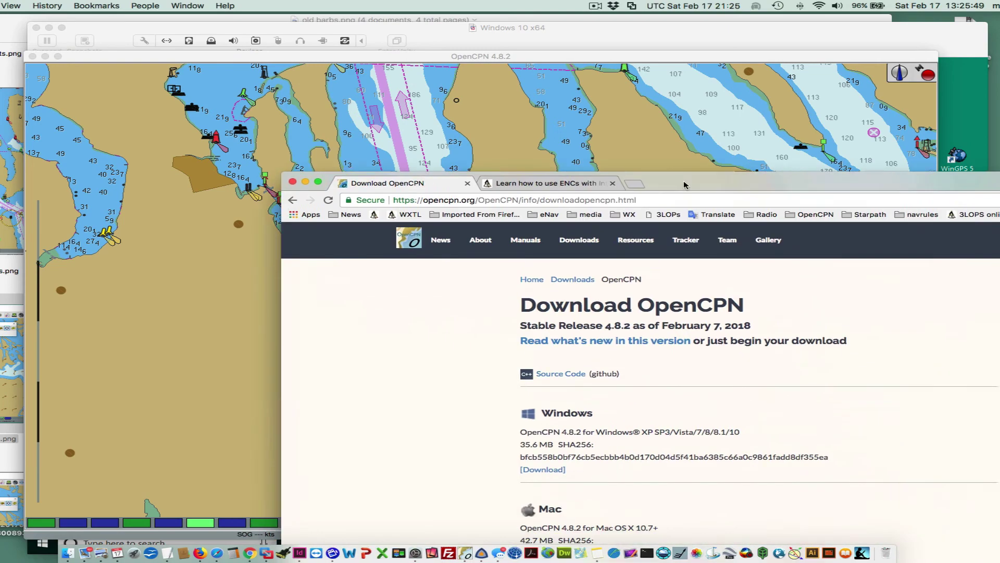
pyautogui.click(284, 113)
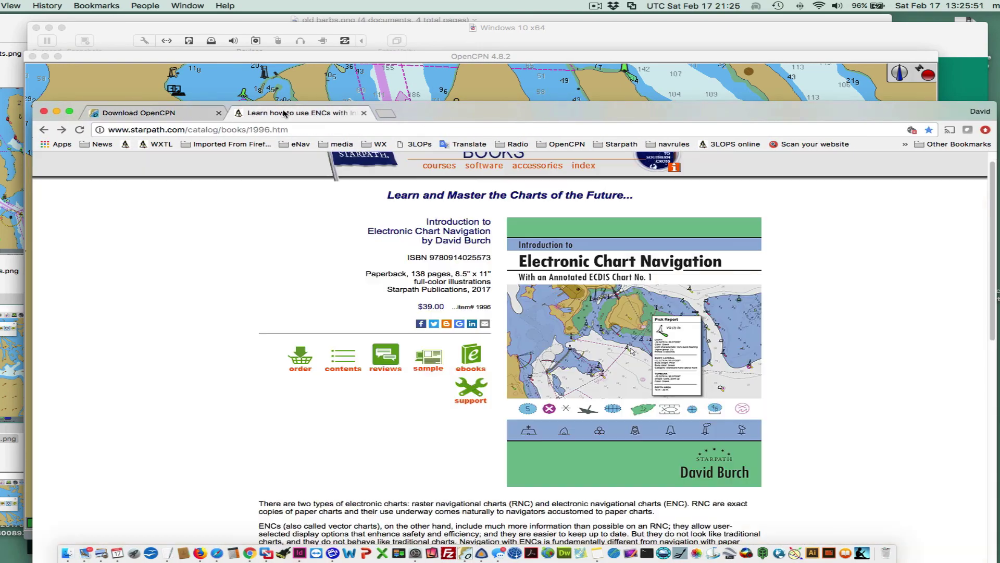
pyautogui.scroll(-2, 312, 291)
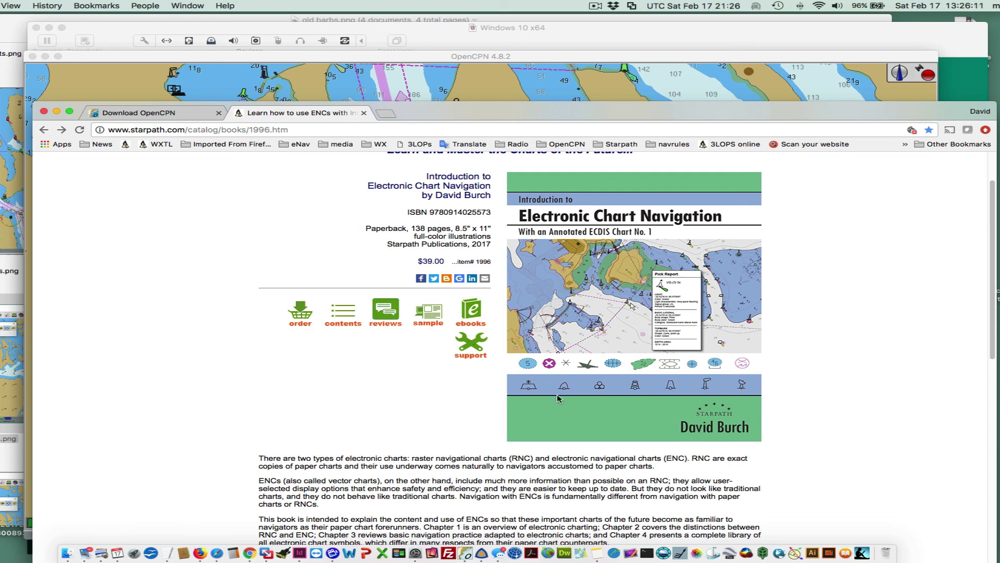
pyautogui.scroll(2, 558, 399)
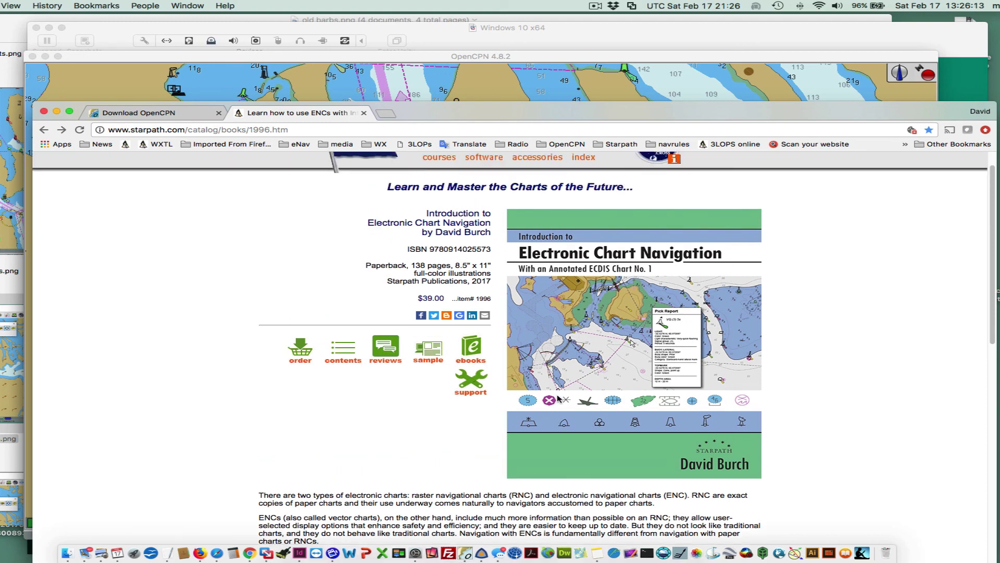